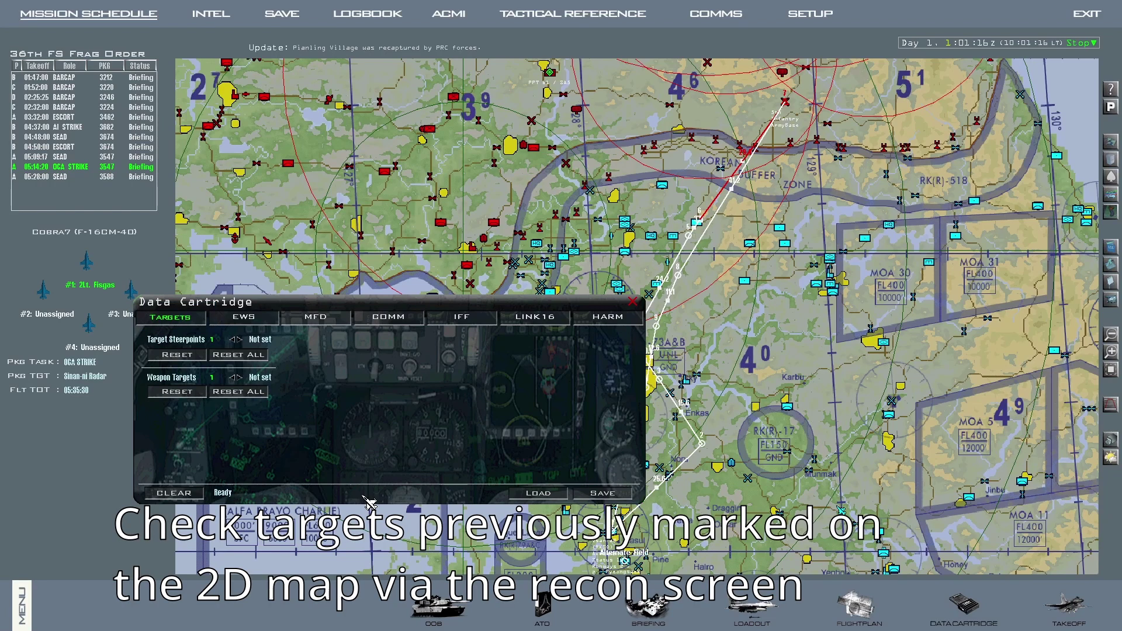
# - Step target steerpoint 99 down to 98, linking it to the 5th Infantry ArmyBase
pyautogui.click(237, 340)
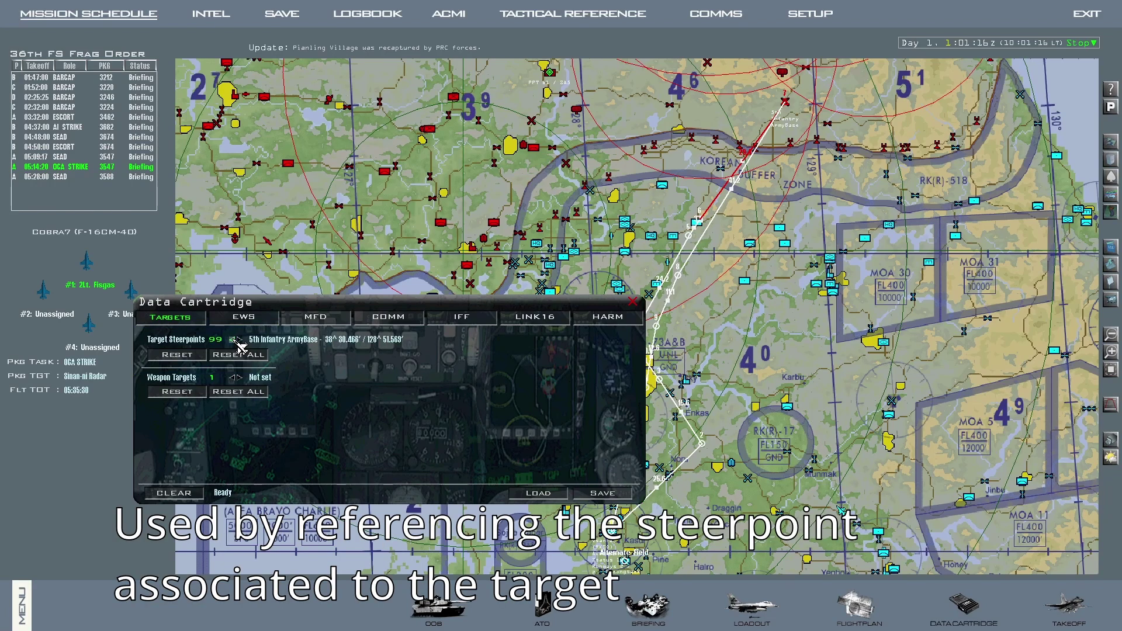
pyautogui.click(237, 340)
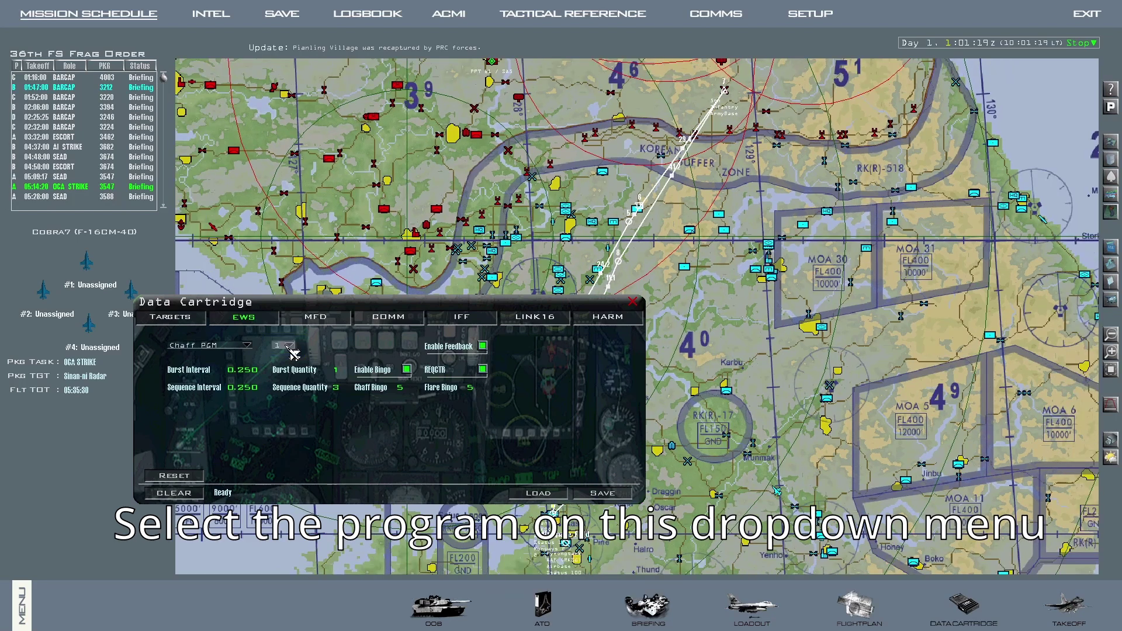
# - Keep EWS program 1 selected with the Chaff PGM dispensing option
pyautogui.click(289, 345)
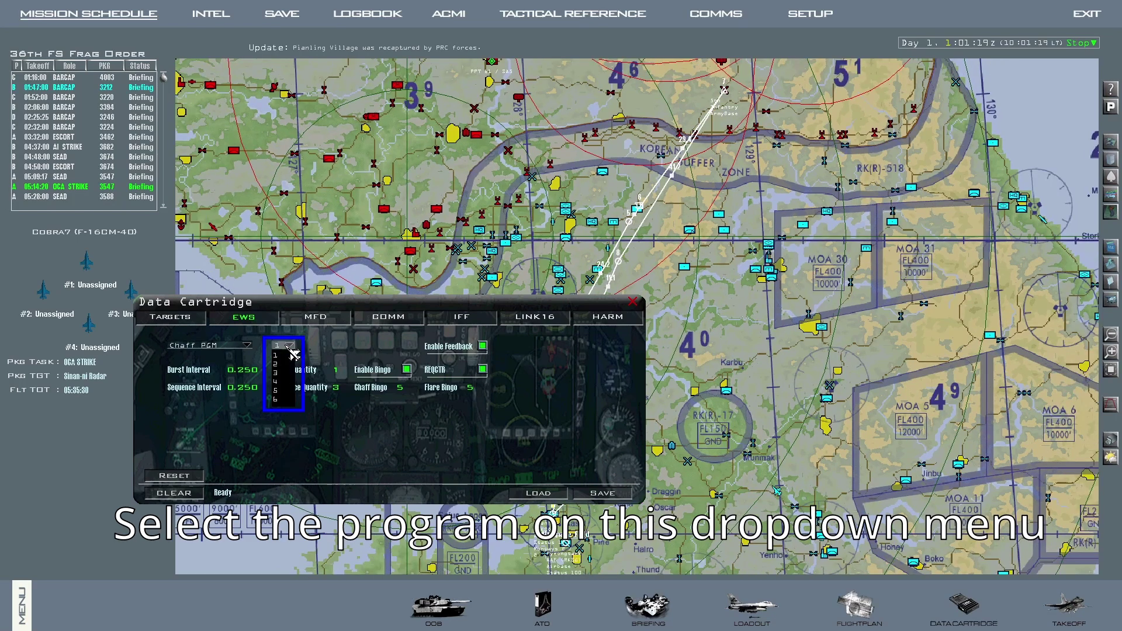
pyautogui.click(293, 355)
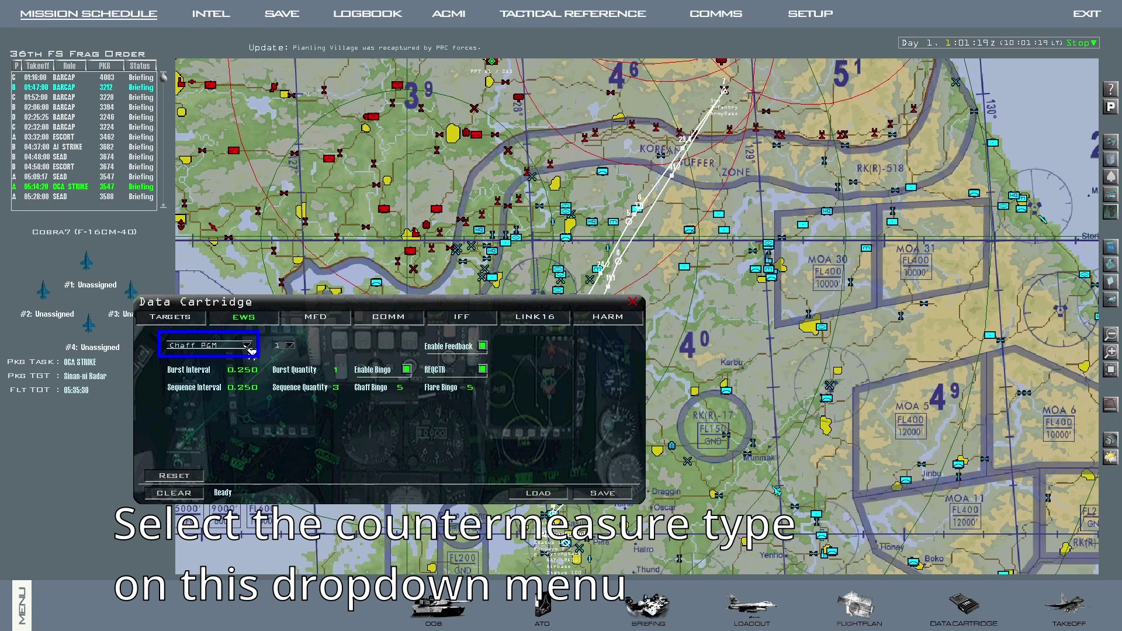
pyautogui.click(248, 347)
pyautogui.click(252, 355)
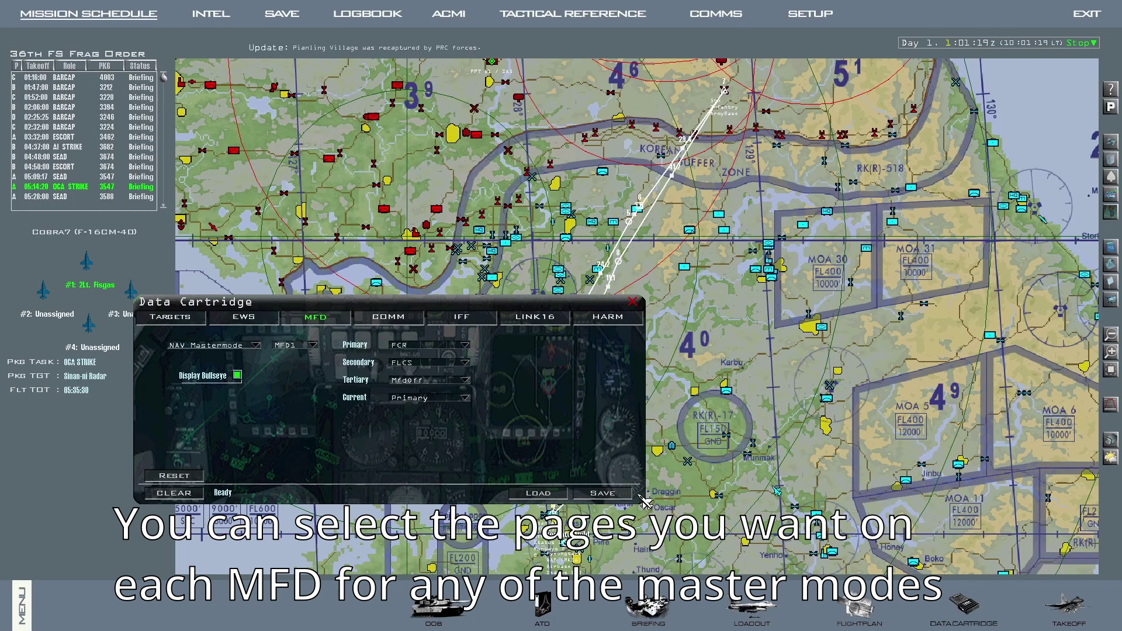
# - Confirm NAV as the master mode and MFD1 as the display to configure
pyautogui.click(255, 346)
pyautogui.click(257, 346)
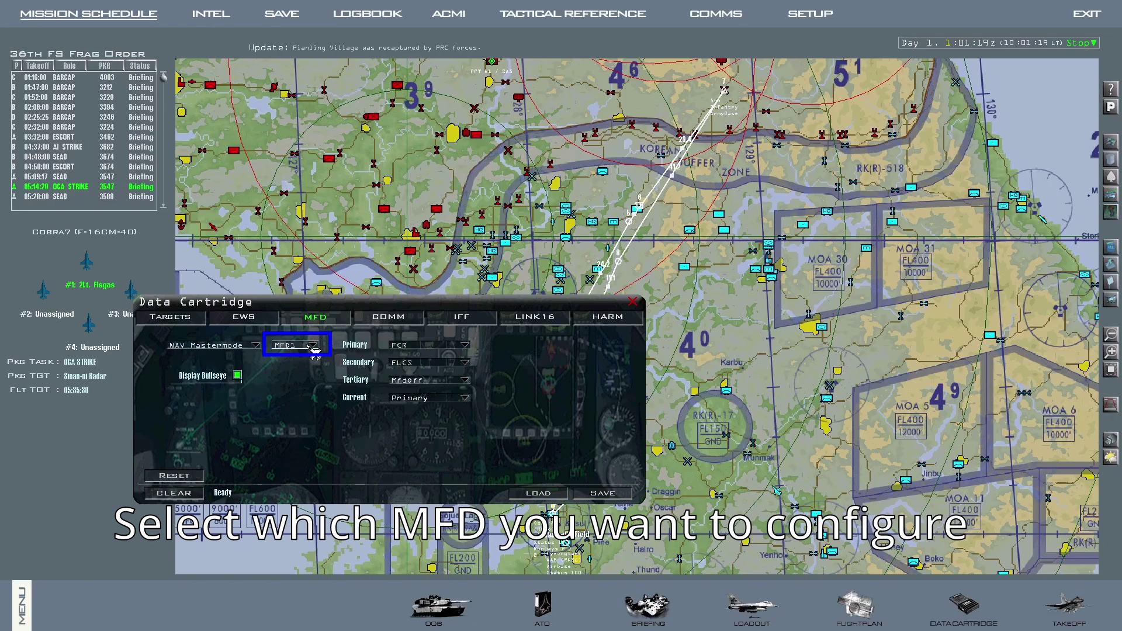
pyautogui.click(313, 346)
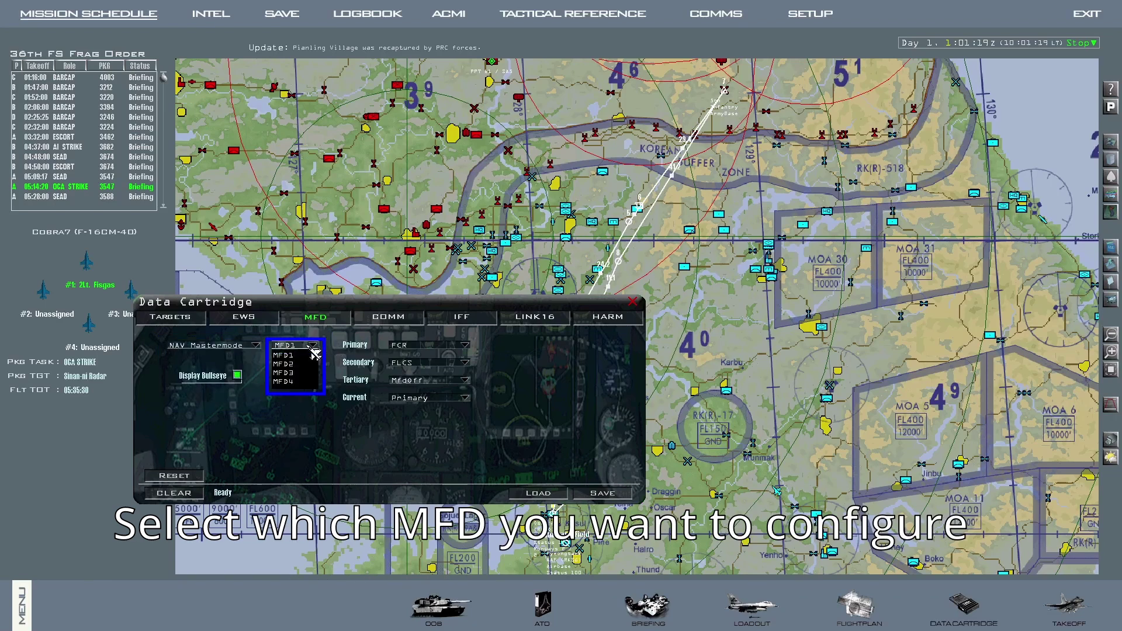
pyautogui.click(313, 354)
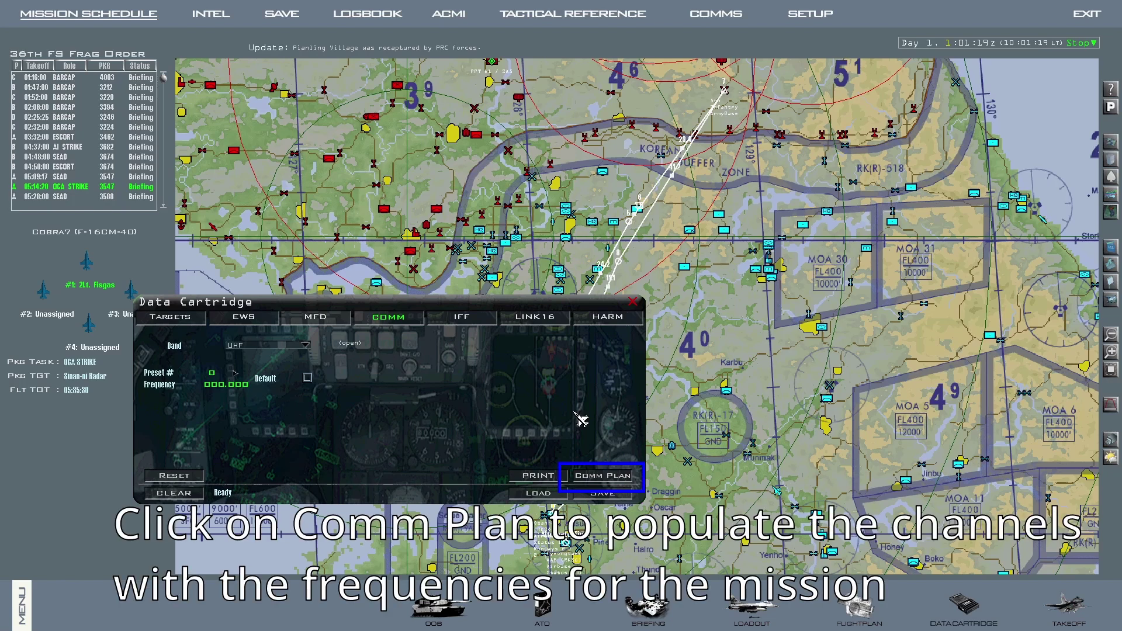
# - Switch the radio band to VHF and tick Default for preset 16 (139.85, Flight-2)
pyautogui.click(631, 478)
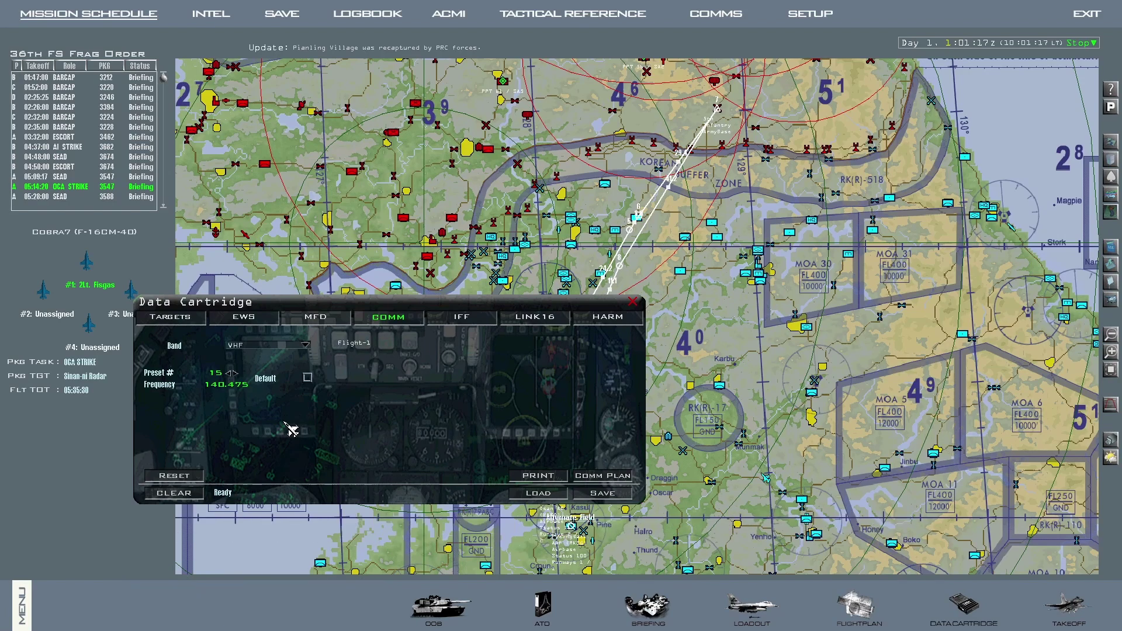
pyautogui.click(236, 373)
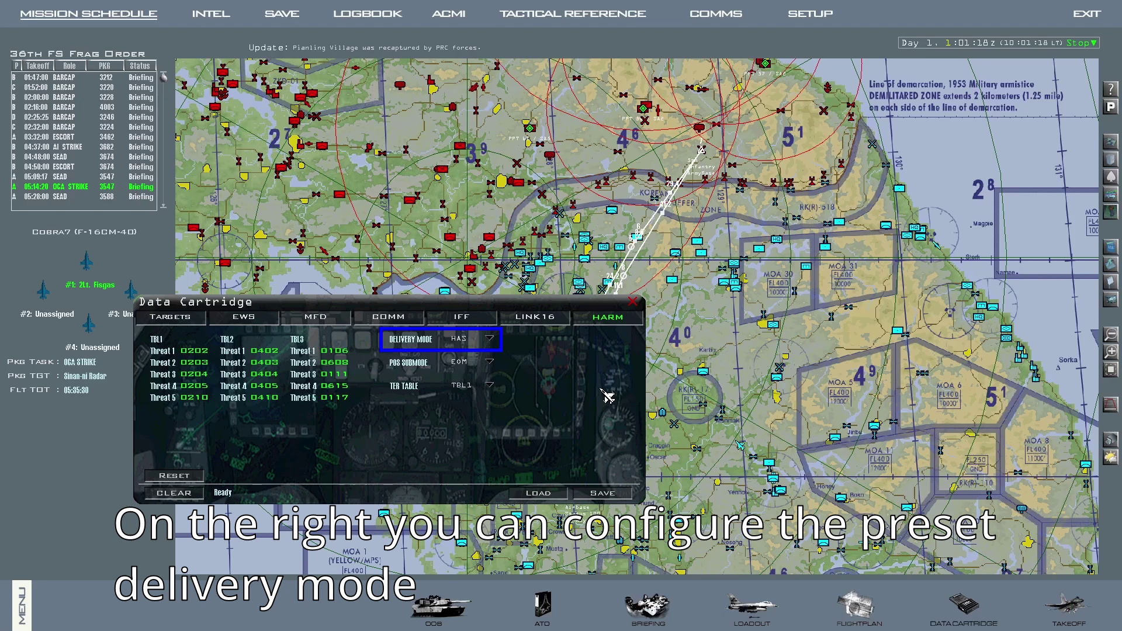
# - Confirm the HARM dropdowns: delivery mode HAS, POS submode EOM, TER table TBL1
pyautogui.click(488, 340)
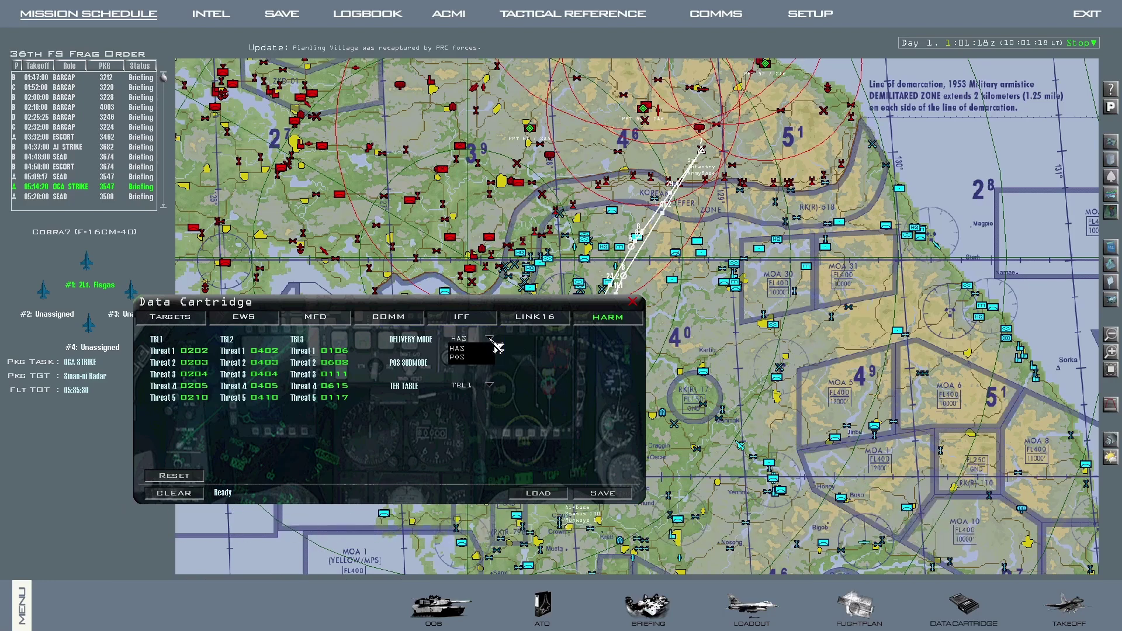
pyautogui.click(492, 348)
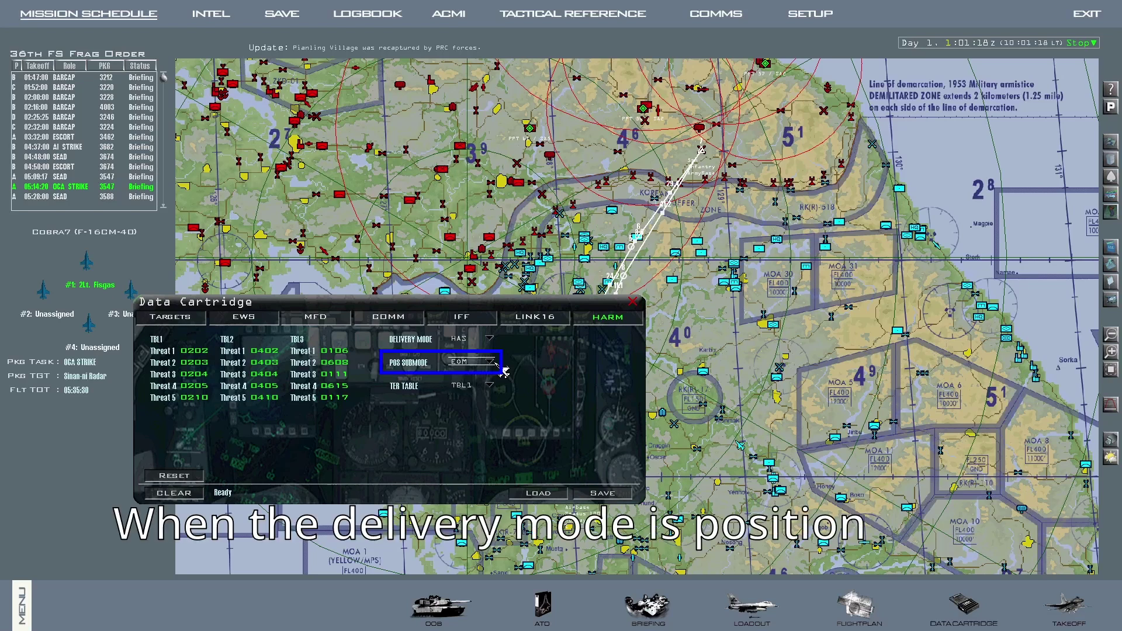
pyautogui.click(494, 364)
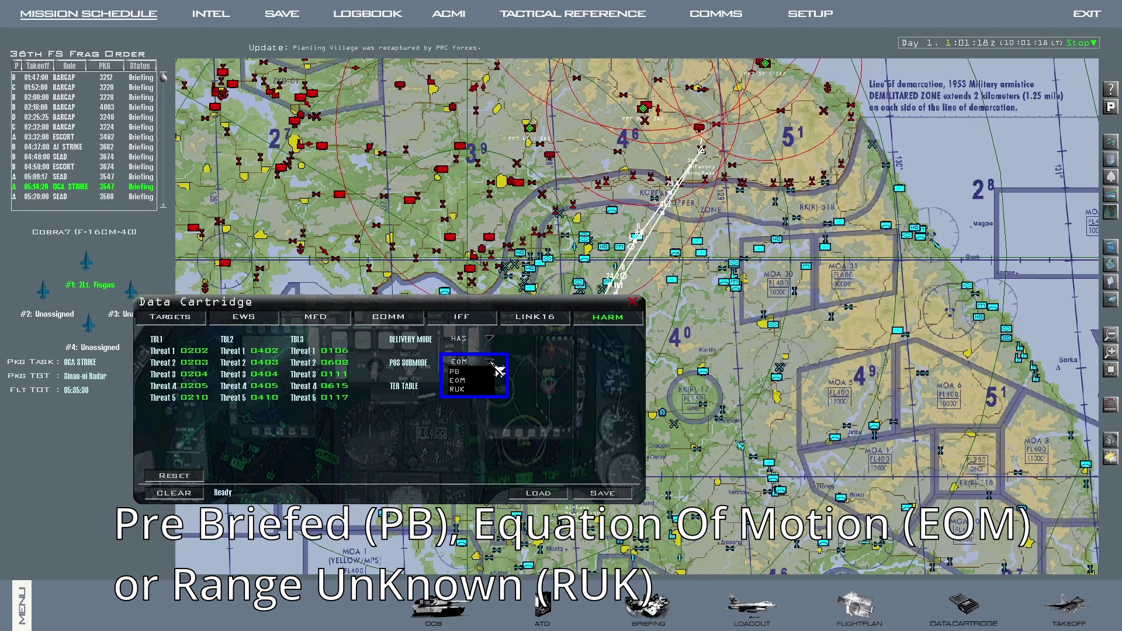
pyautogui.click(498, 370)
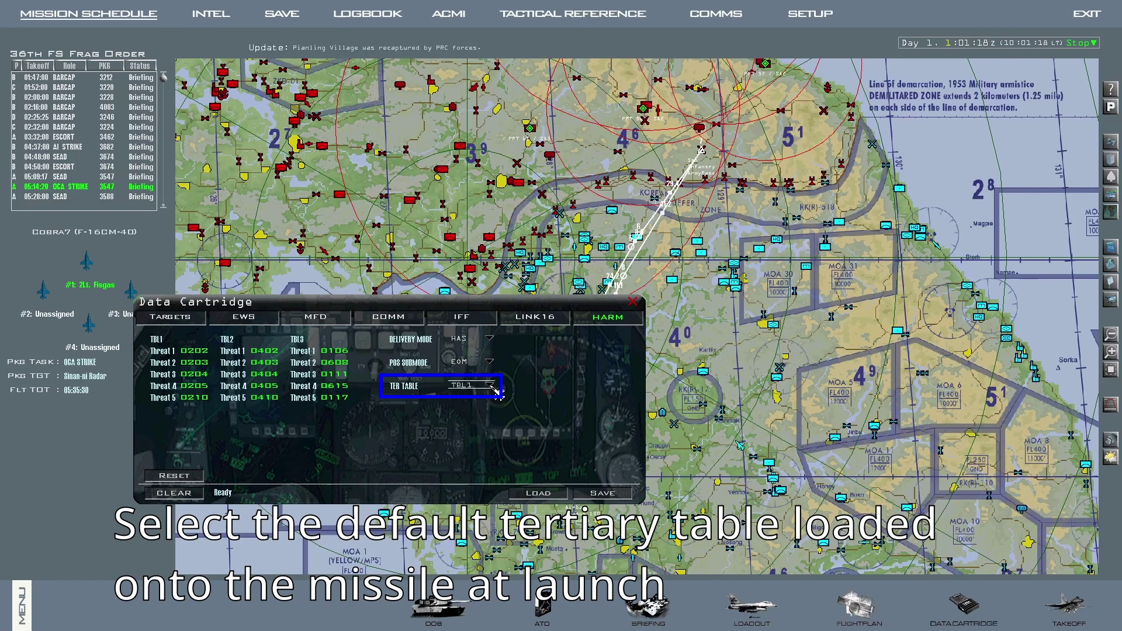
pyautogui.click(491, 386)
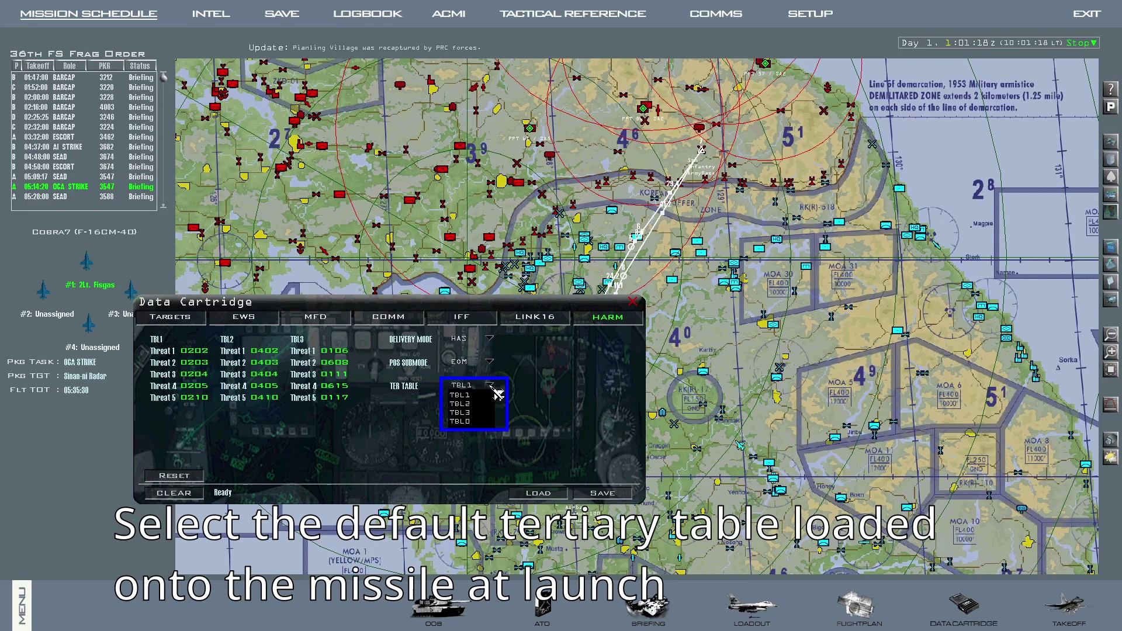
pyautogui.click(494, 391)
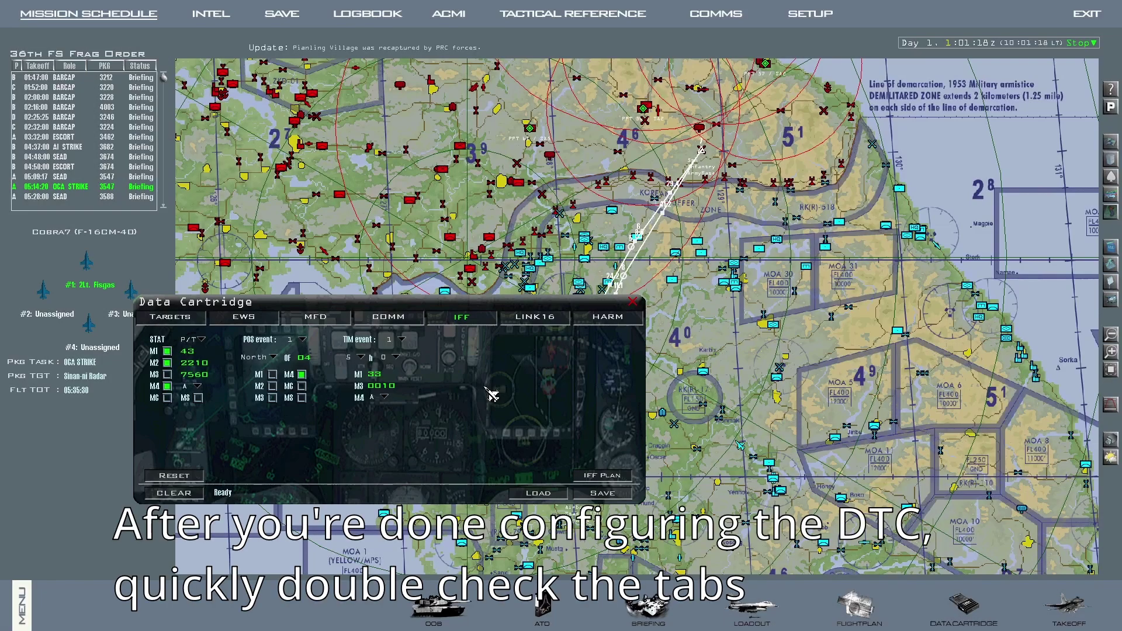
# - Review the TARGETS, EWS, MFD, COMM, IFF, LINK16 and HARM tabs, then save the cartridge
pyautogui.click(198, 318)
pyautogui.click(256, 322)
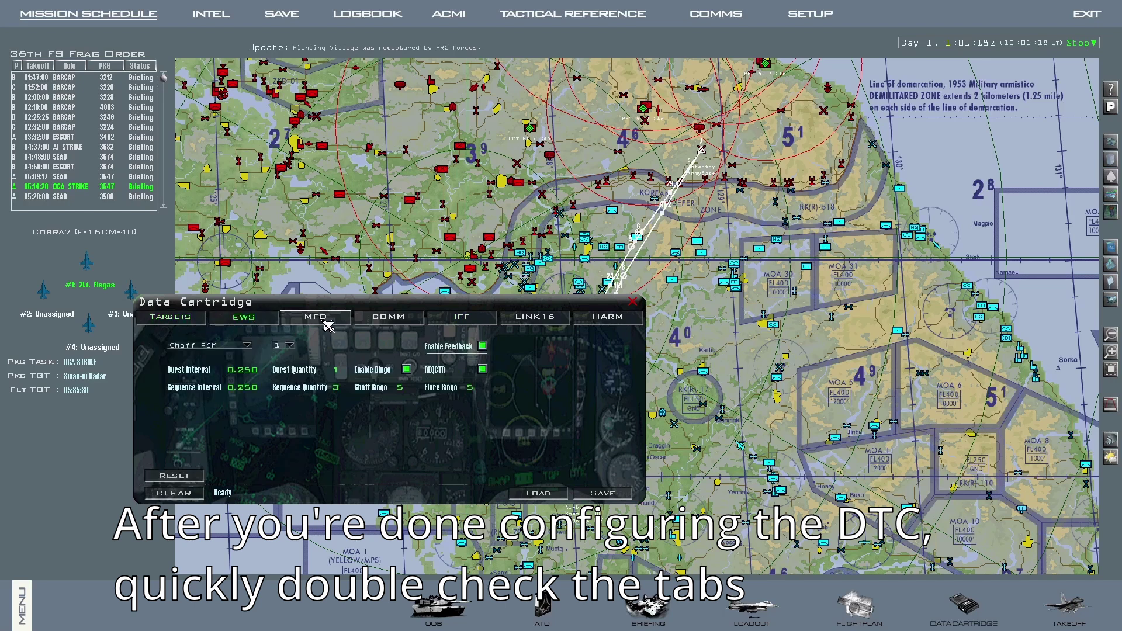
pyautogui.click(328, 323)
pyautogui.click(381, 325)
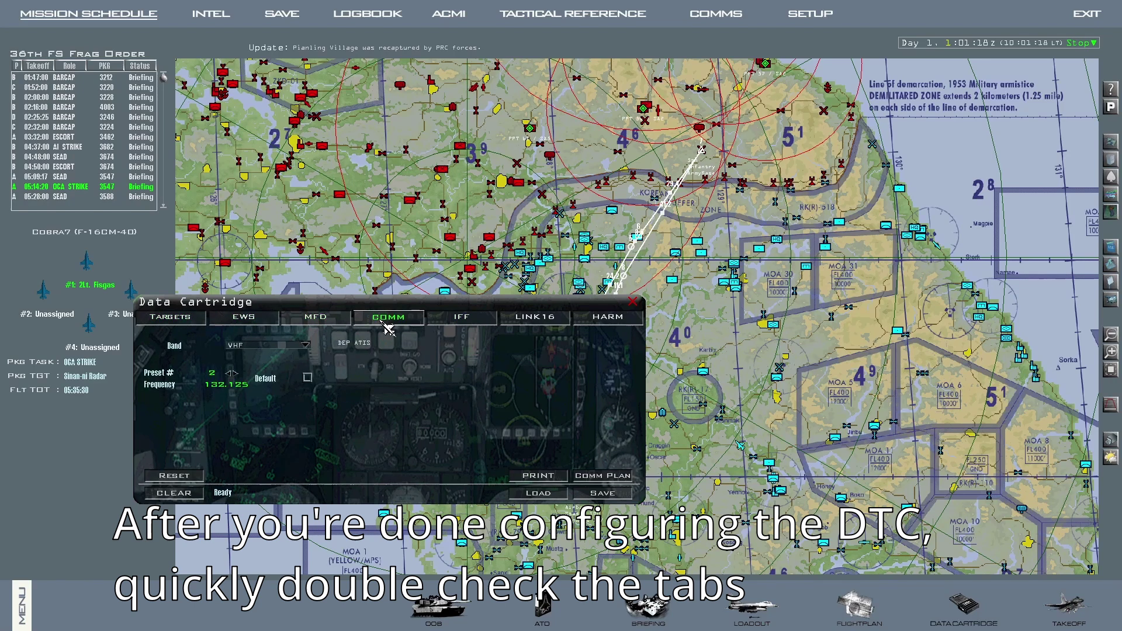
pyautogui.click(482, 329)
pyautogui.click(520, 322)
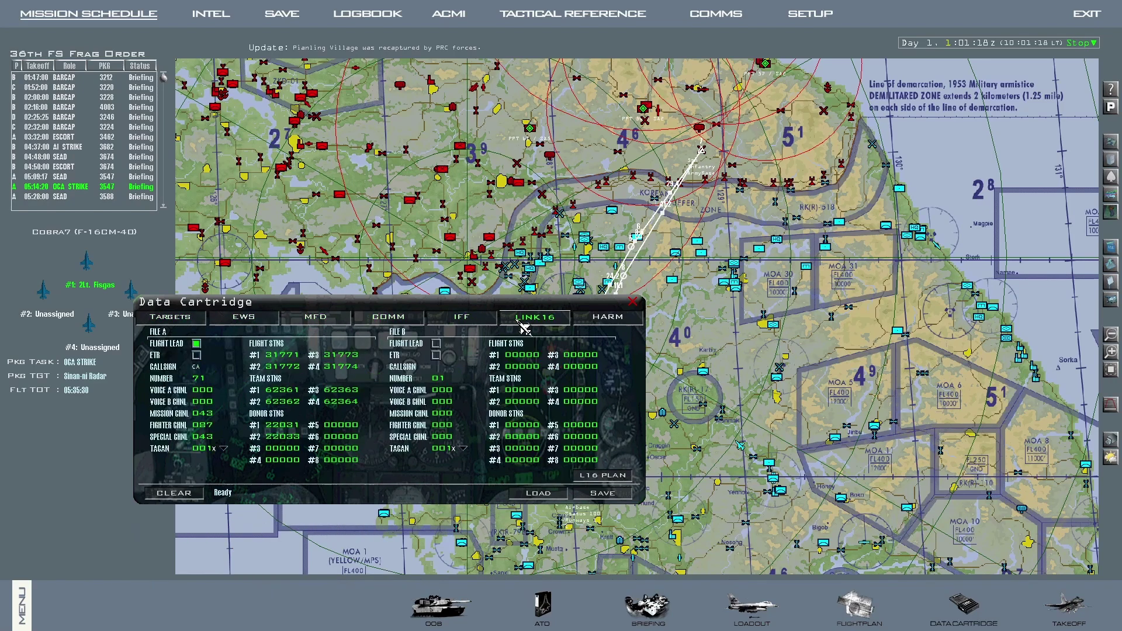
pyautogui.click(584, 323)
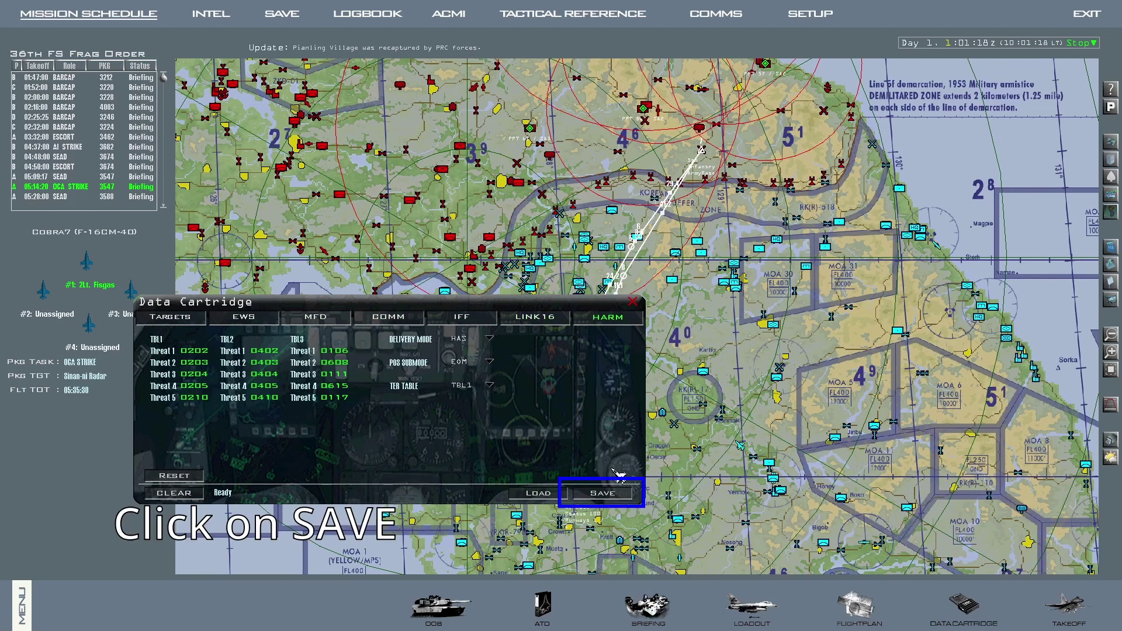
pyautogui.click(631, 499)
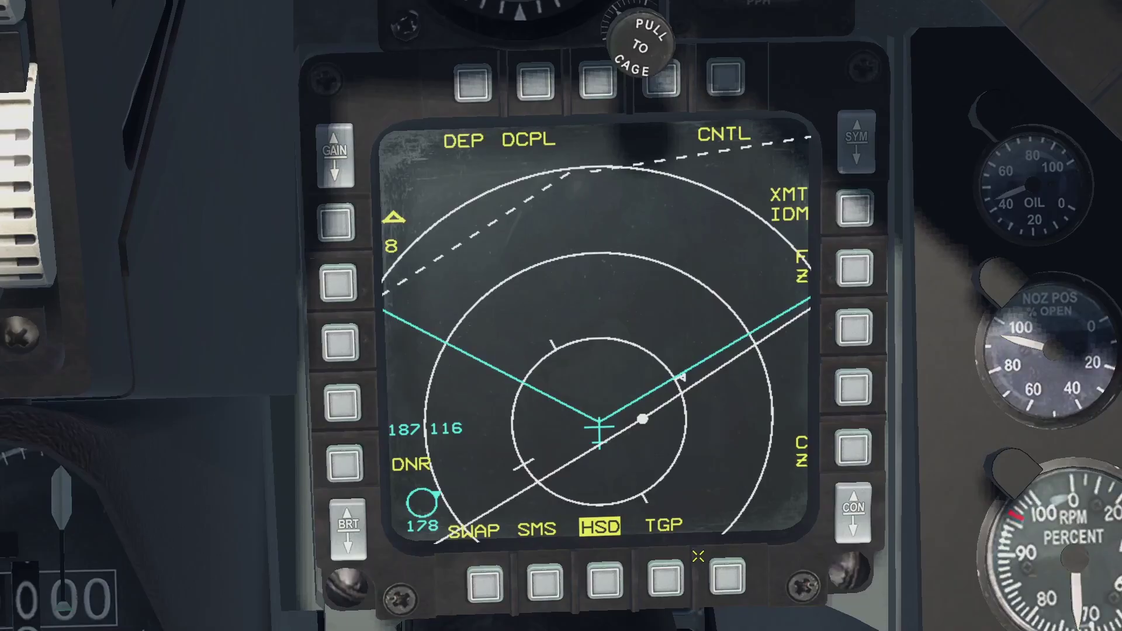
# - From the MFD menu, open the DTE page for TR_BMS_01_GROUNDOPS and load the cartridge
pyautogui.click(667, 578)
pyautogui.click(668, 578)
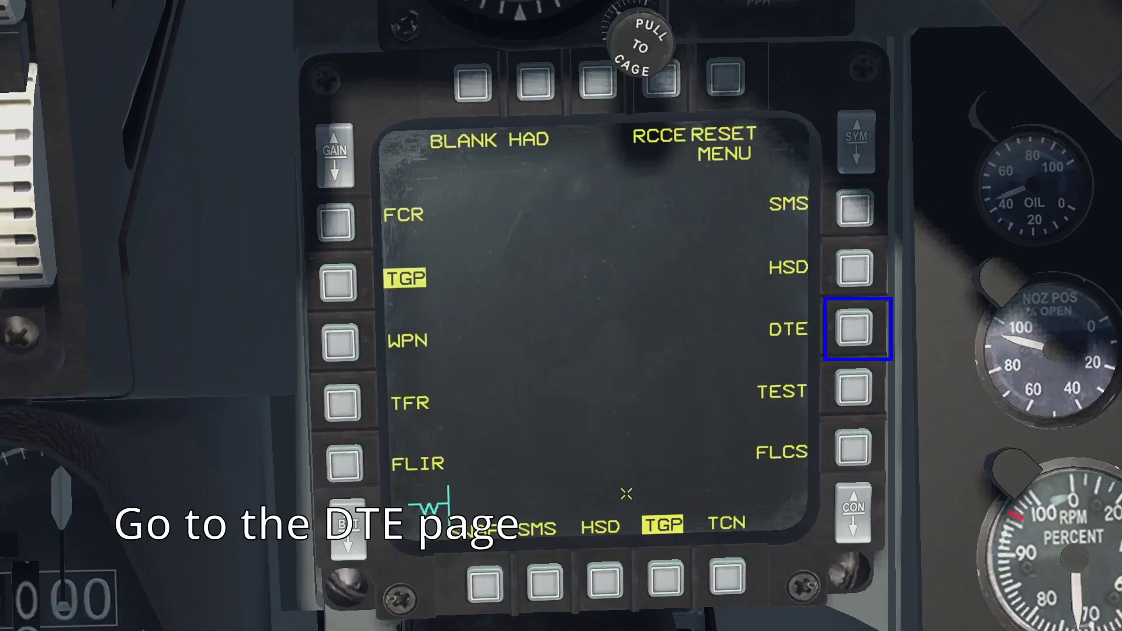
pyautogui.click(854, 328)
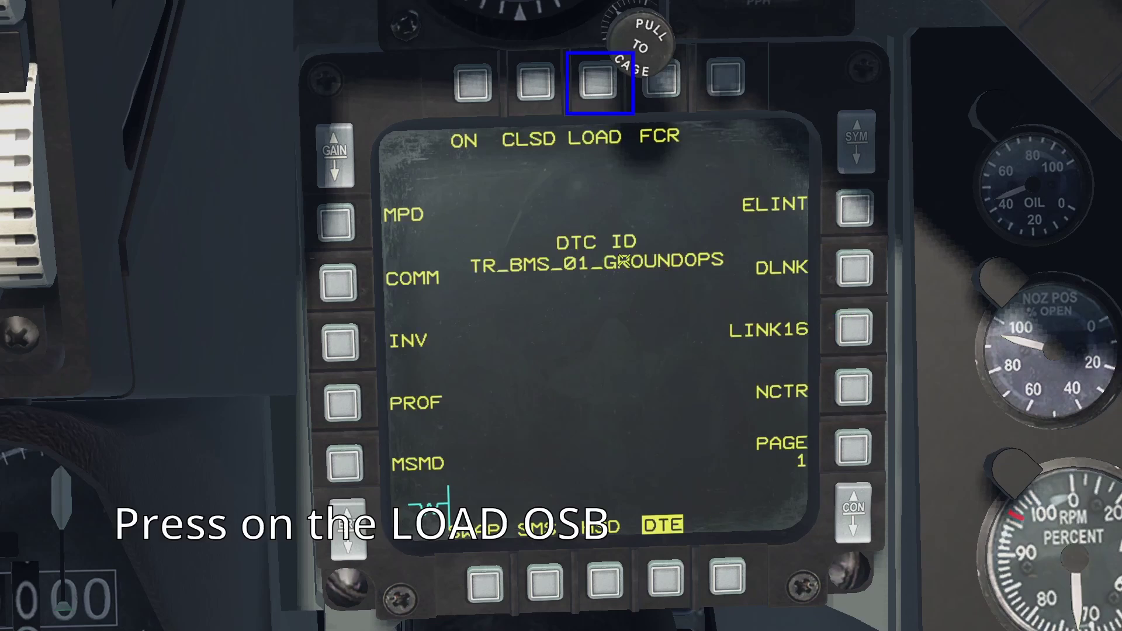
pyautogui.click(597, 90)
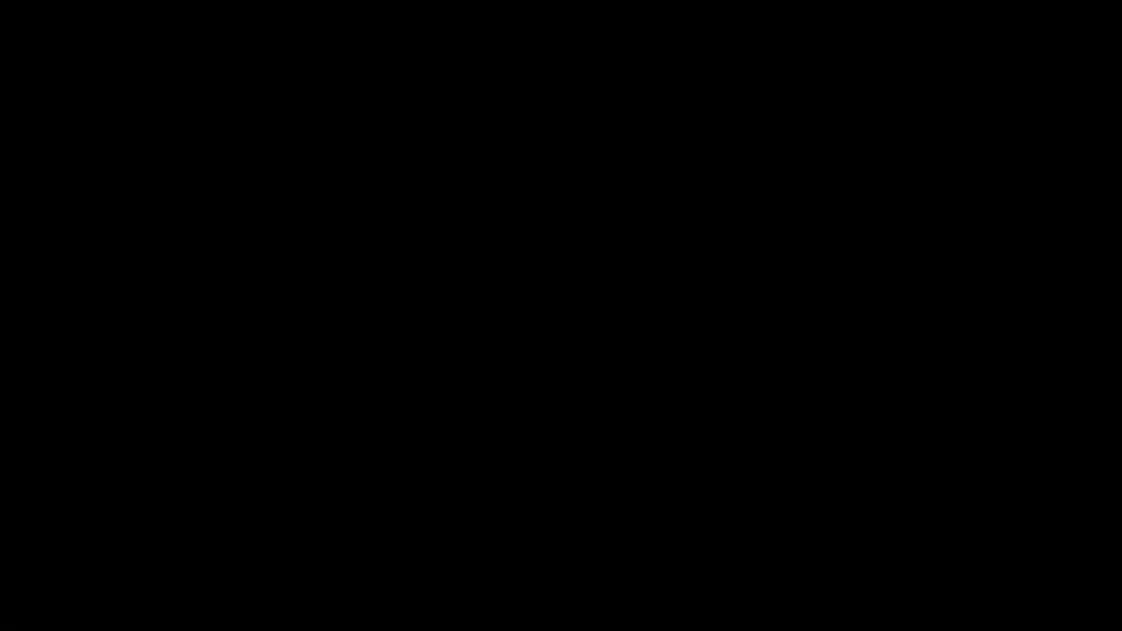